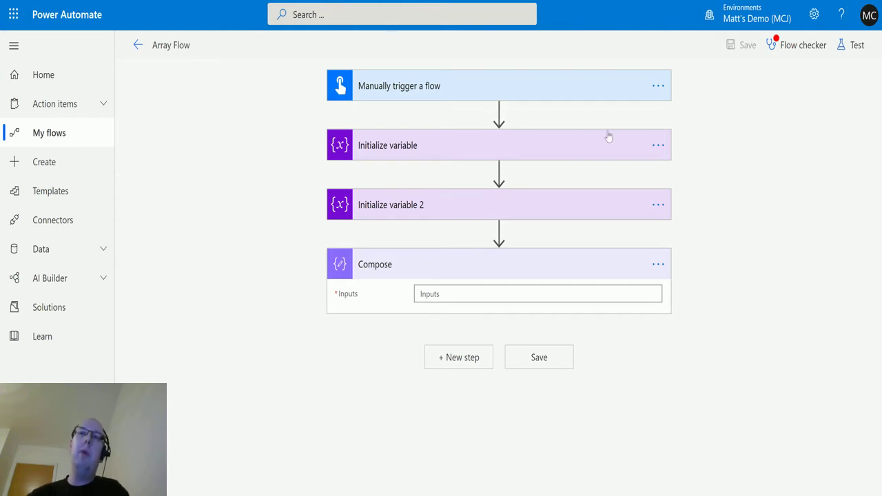
Expand both Initialize variable actions and review the name, type and array values of List and List2
left_click(533, 147)
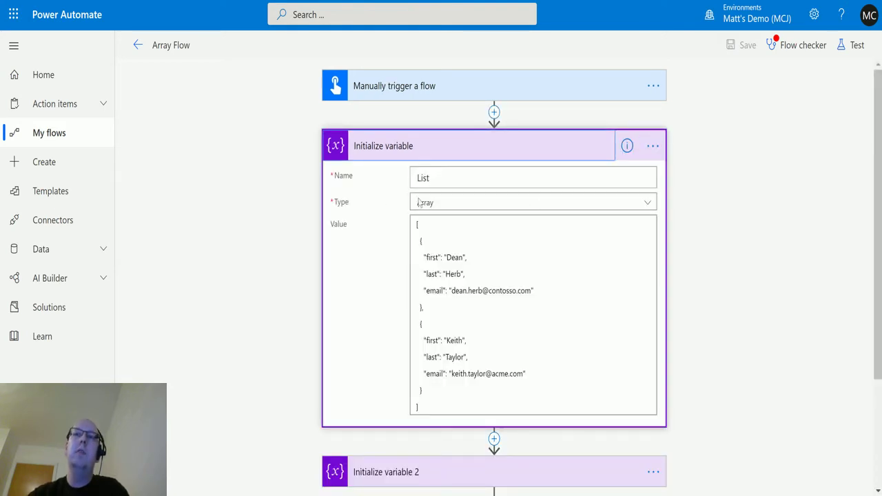
scroll(583, 249, "down", 2)
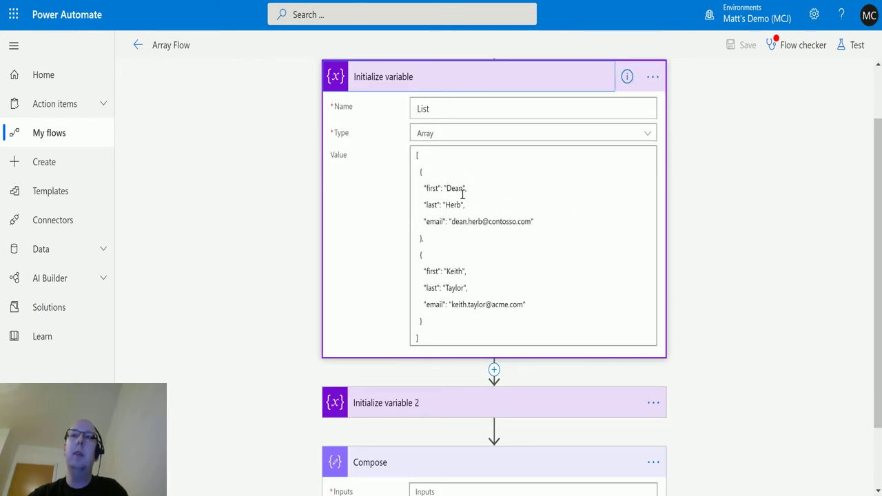
scroll(544, 232, "down", 2)
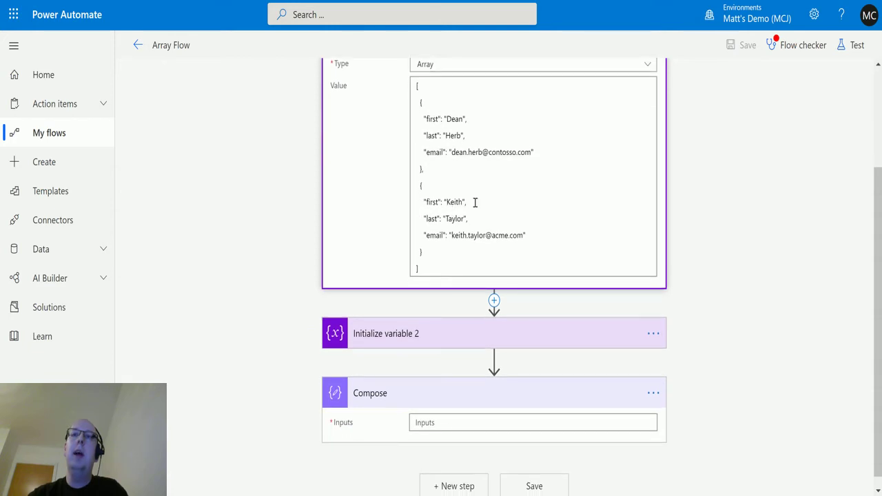
left_click(505, 333)
scroll(559, 192, "down", 4)
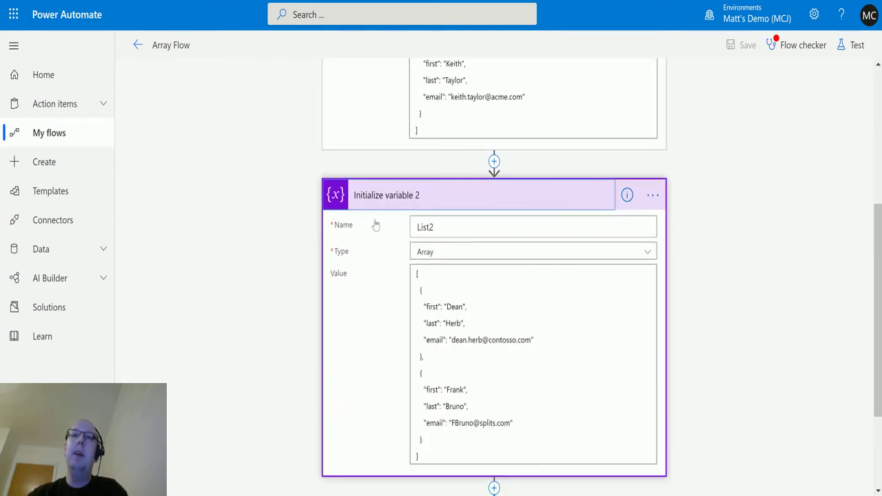
scroll(550, 179, "down", 2)
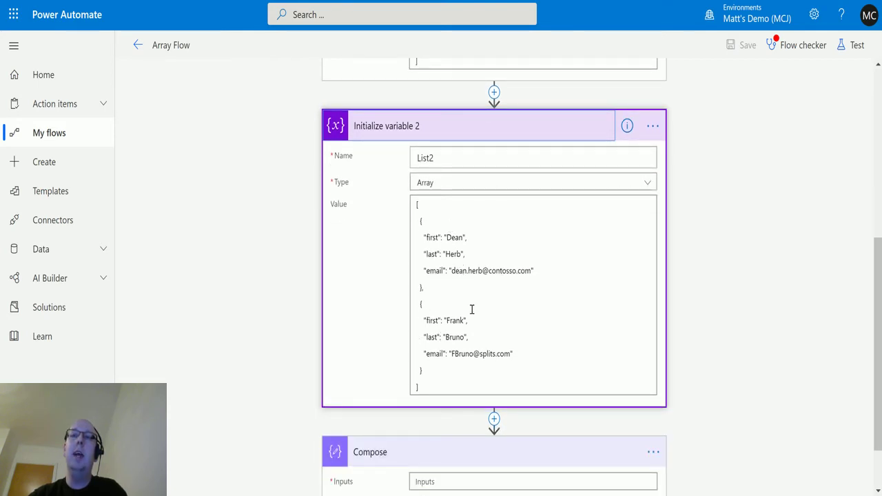
scroll(534, 279, "down", 2)
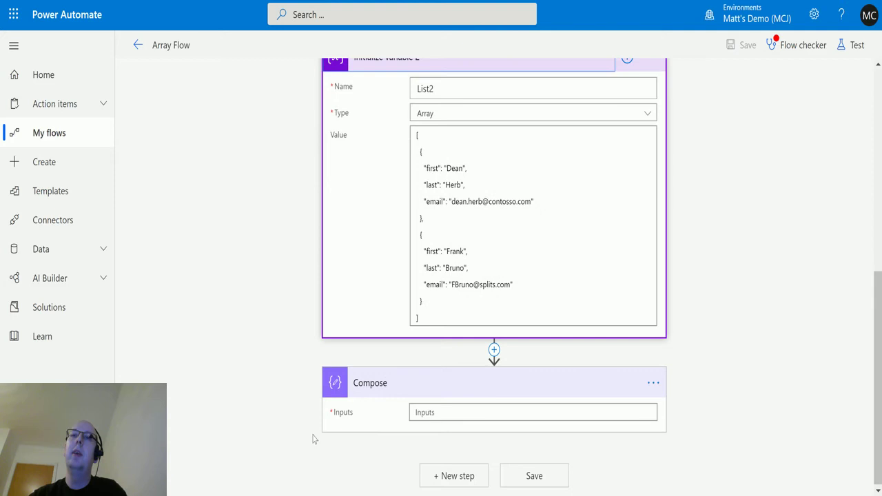
Set the Compose action's input to the expression union(variables('List'),variables('List2'))
left_click(445, 416)
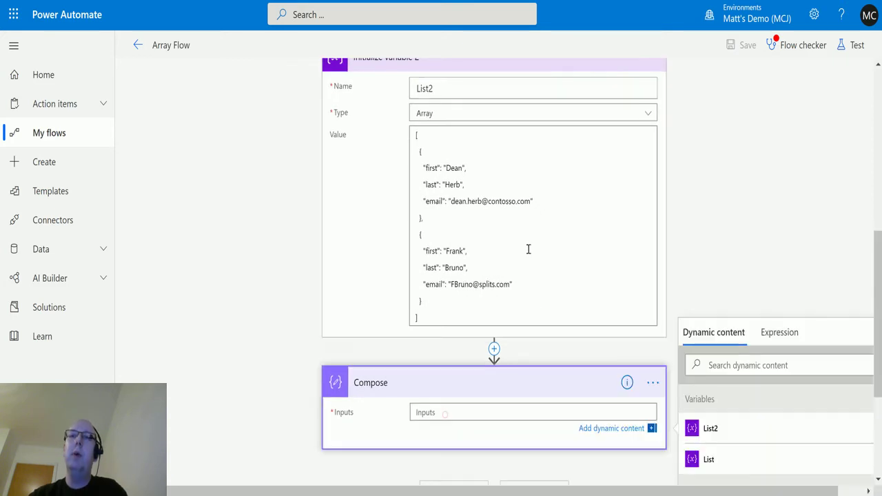
left_click(777, 332)
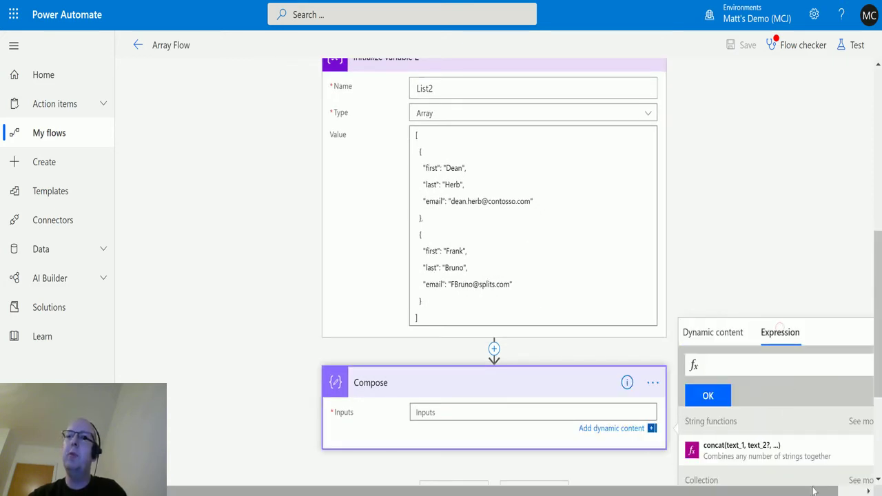
scroll(876, 441, "down", 5)
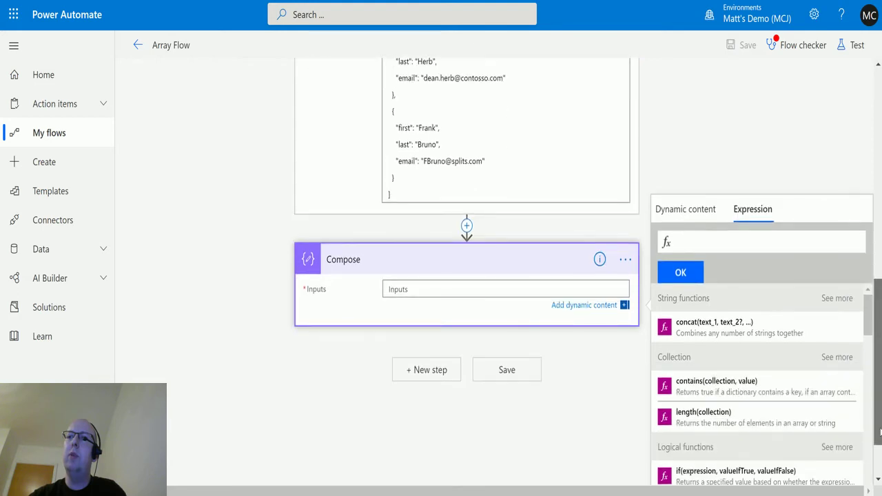
left_click(837, 308)
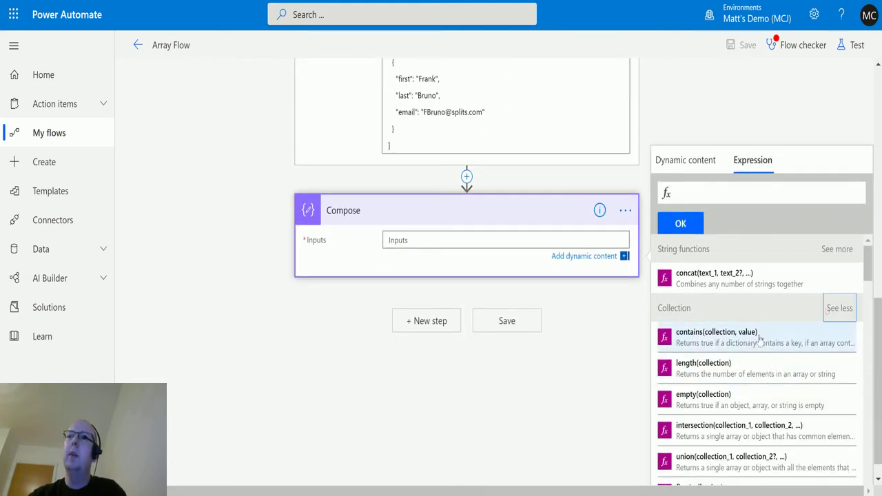
scroll(743, 332, "down", 1)
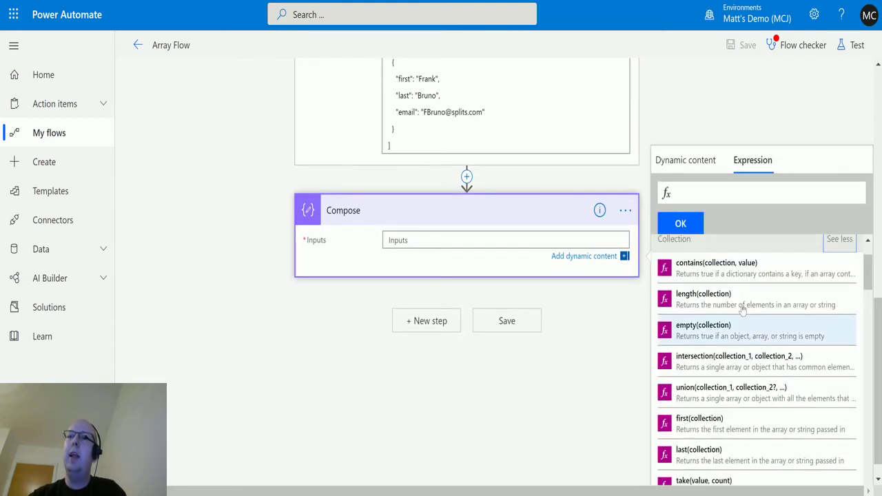
left_click(744, 395)
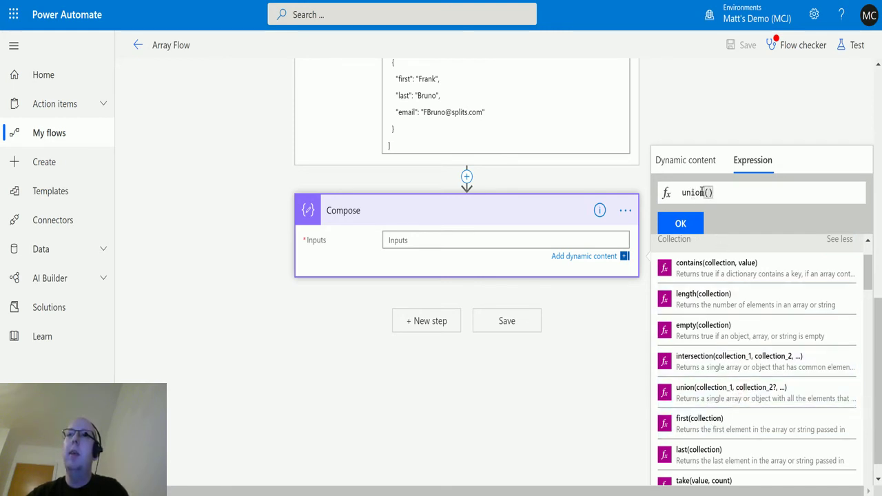
left_click(706, 169)
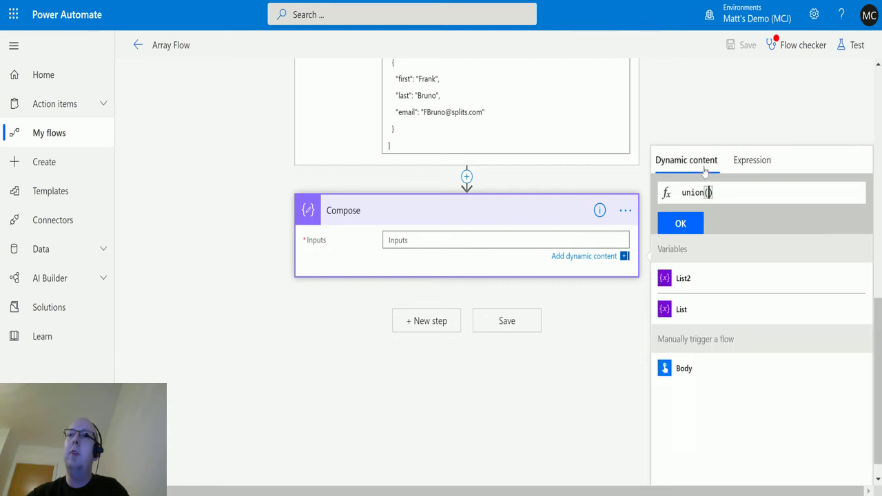
left_click(701, 315)
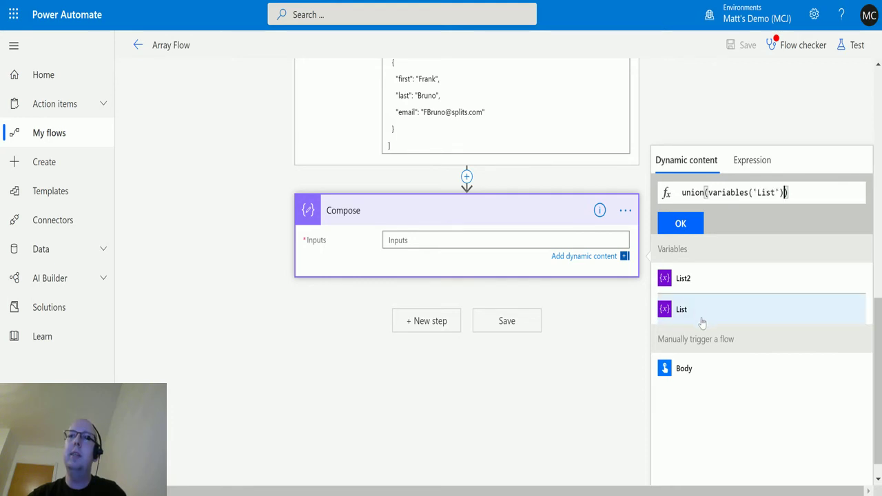
type(",")
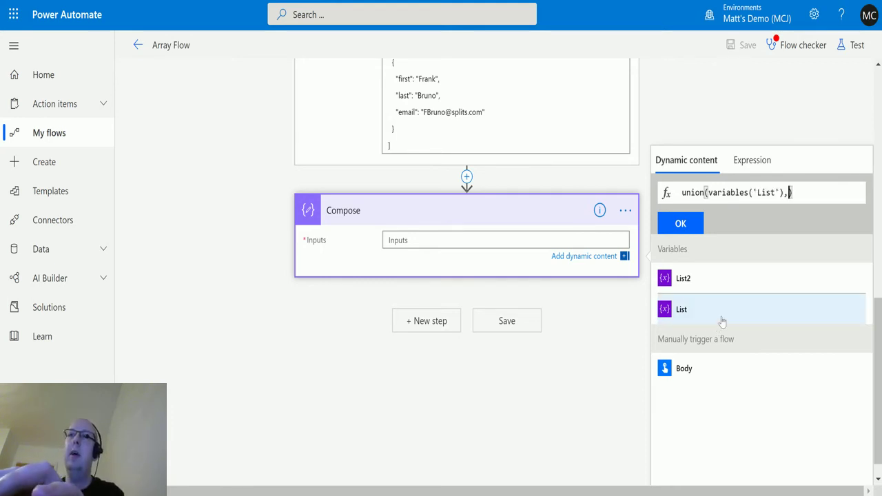
left_click(698, 277)
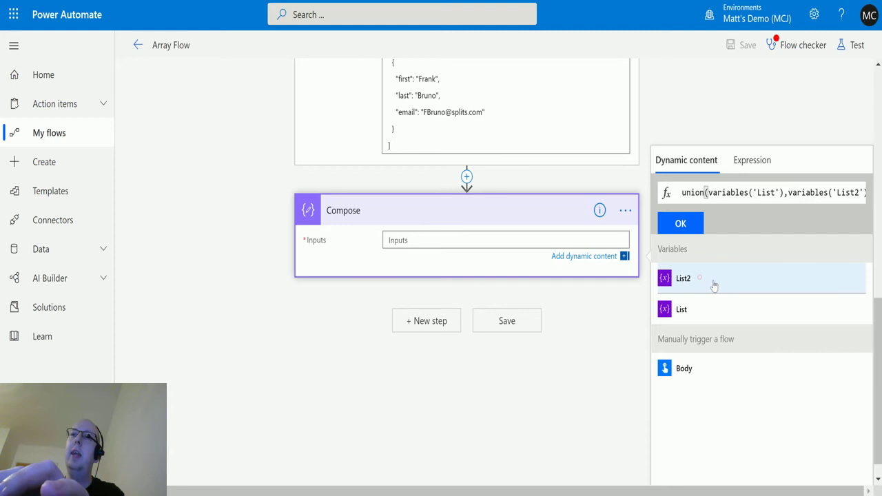
left_click(693, 229)
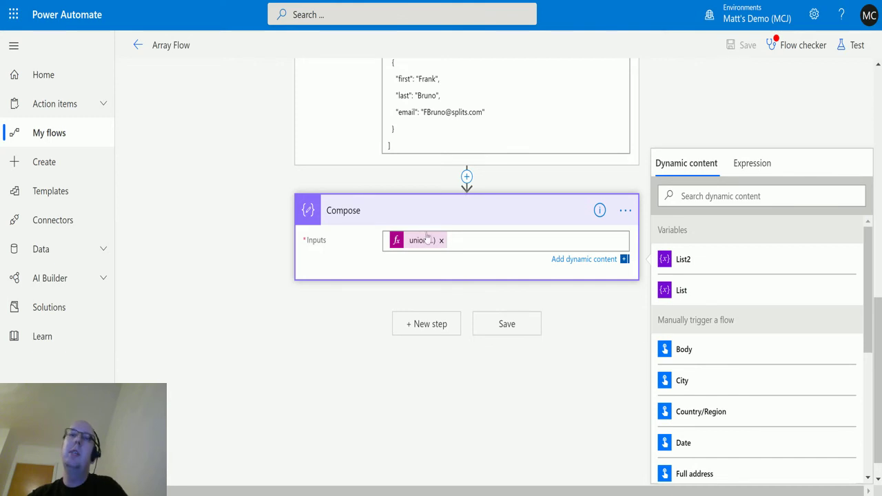
Save the flow and run a test with the trigger action performed manually
left_click(855, 46)
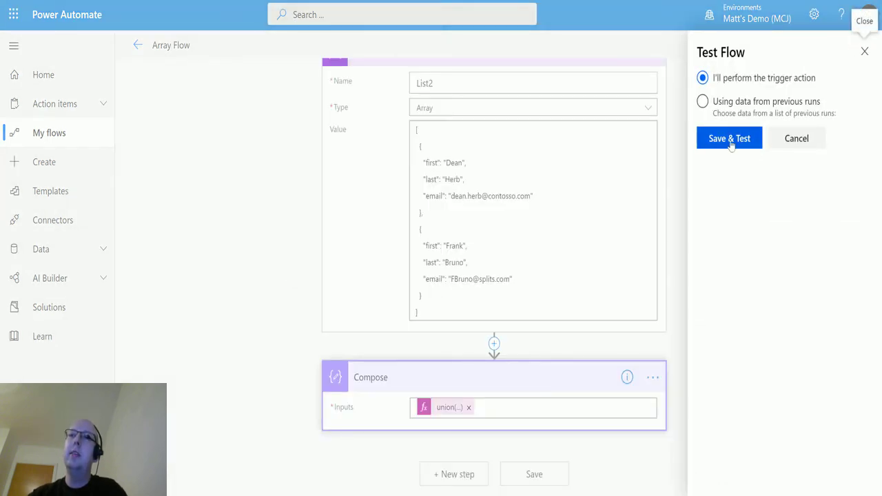
left_click(732, 136)
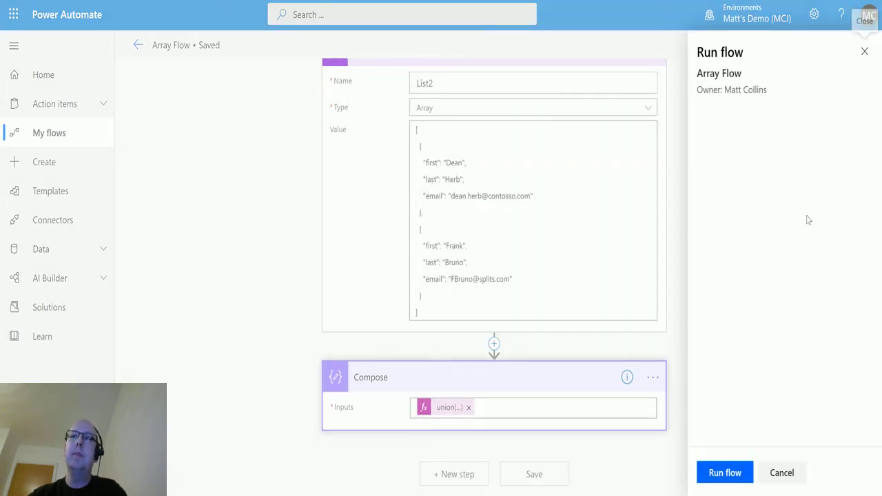
left_click(734, 474)
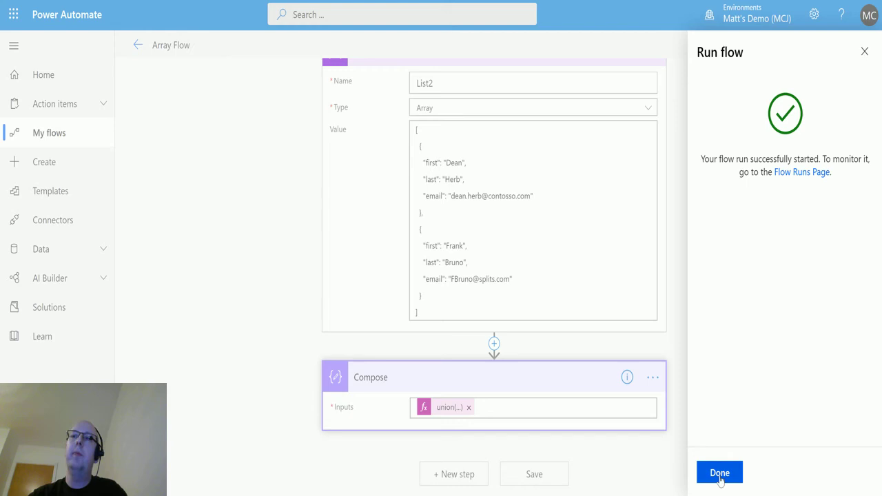
left_click(720, 474)
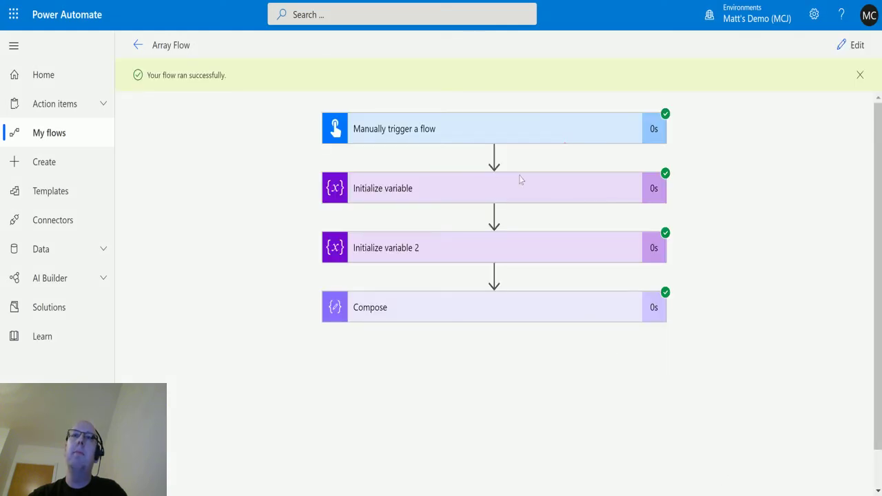
Expand the Compose action in the run results and examine all the records in its combined array output
left_click(498, 308)
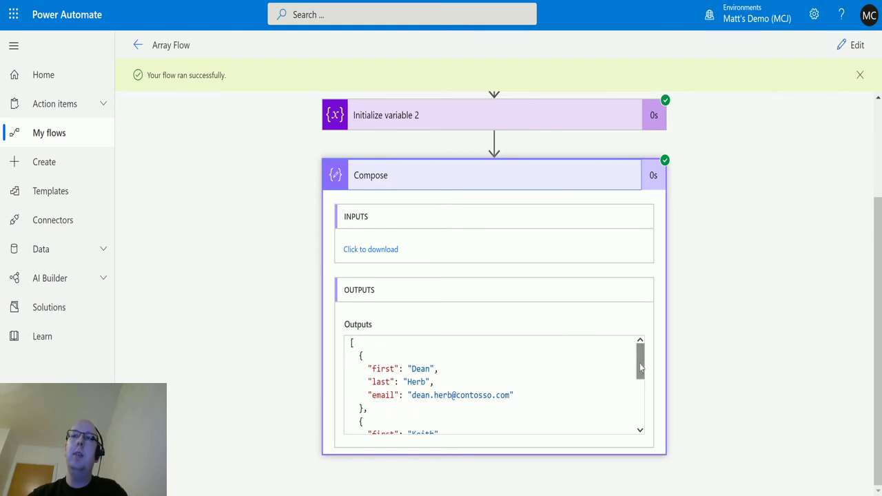
mouse_move(640, 362)
left_mouse_down()
mouse_move(643, 440)
mouse_move(641, 352)
left_mouse_up()
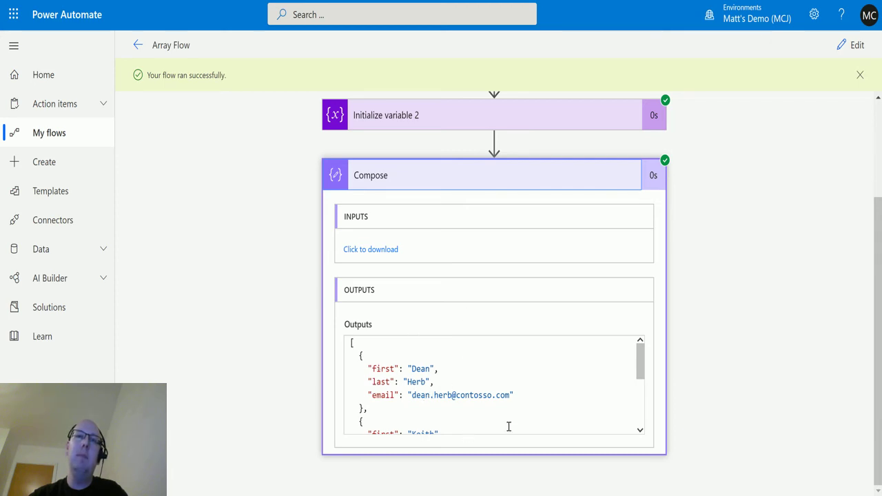
left_click_drag(641, 369, 642, 420)
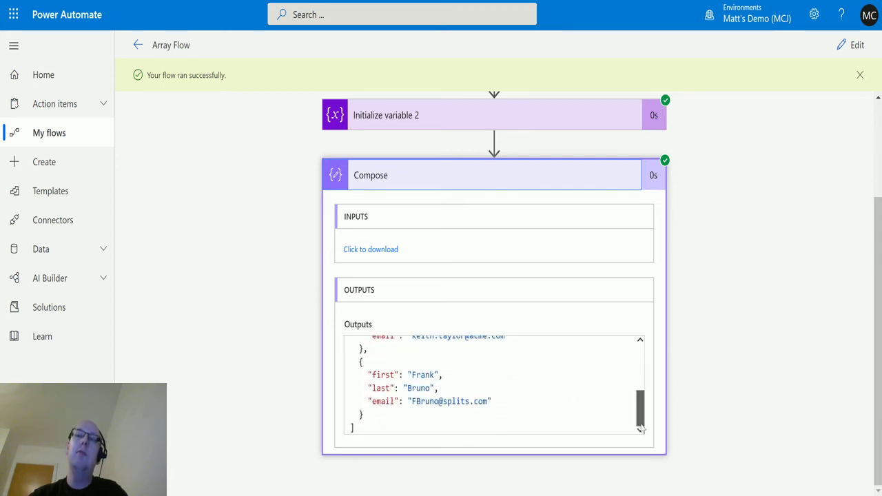
scroll(455, 398, "up", 1)
scroll(455, 400, "up", 3)
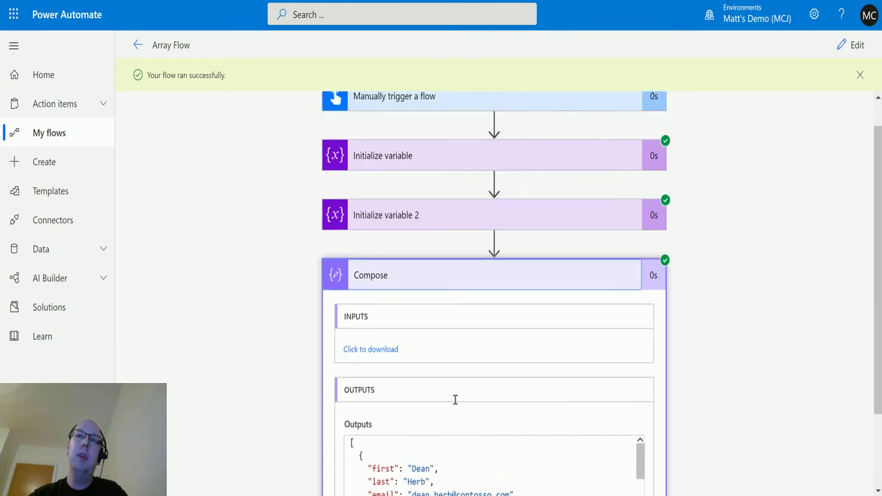
scroll(689, 365, "down", 2)
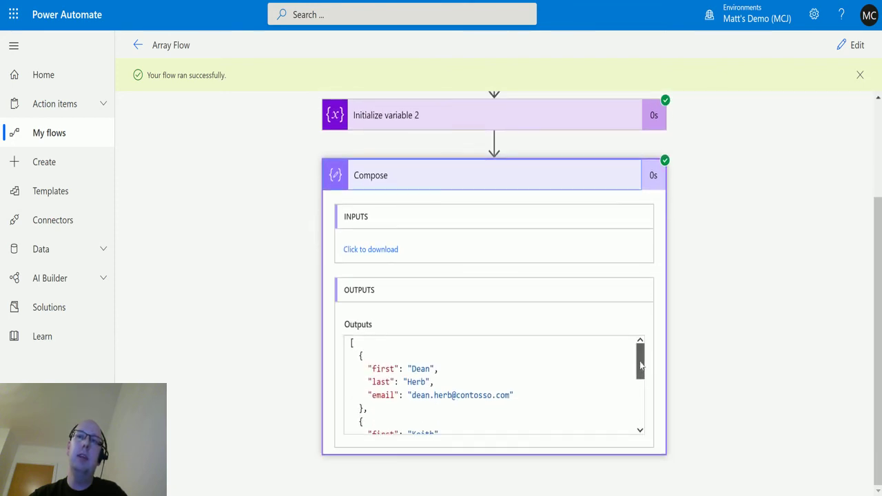
left_click_drag(641, 362, 522, 364)
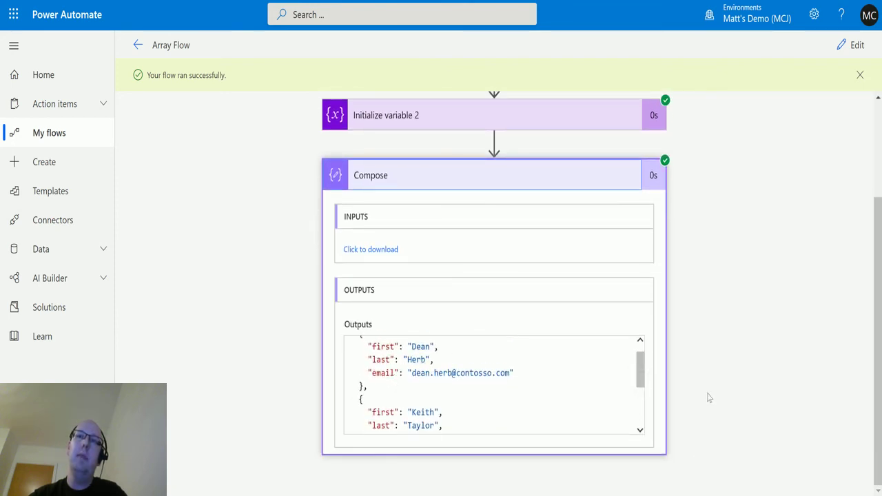
left_click_drag(642, 370, 621, 415)
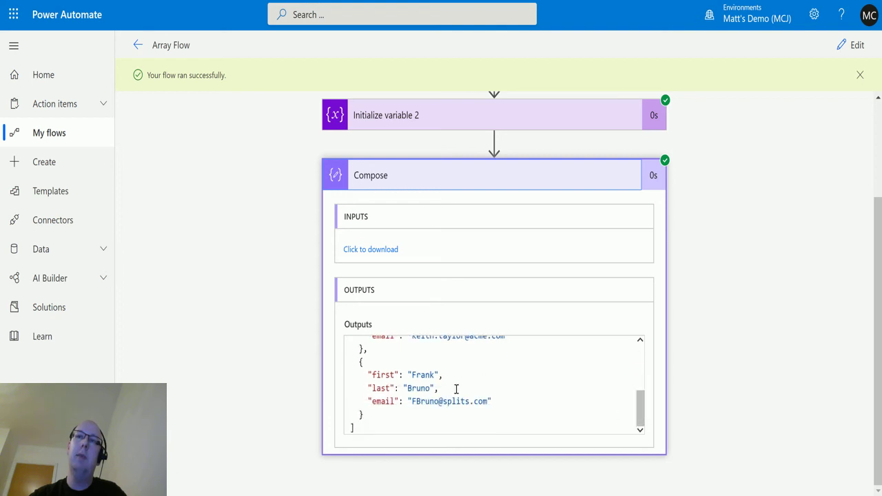